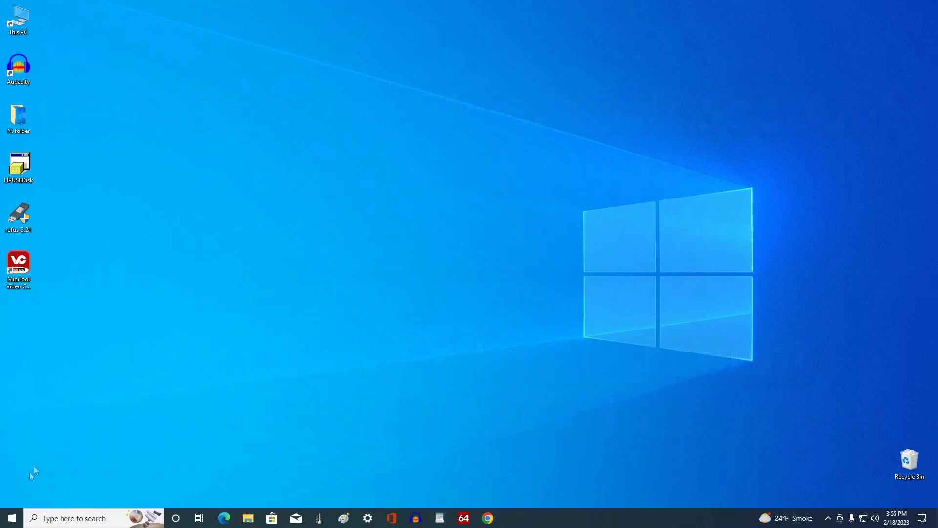
# Open the Start menu from the taskbar
pyautogui.click(10, 518)
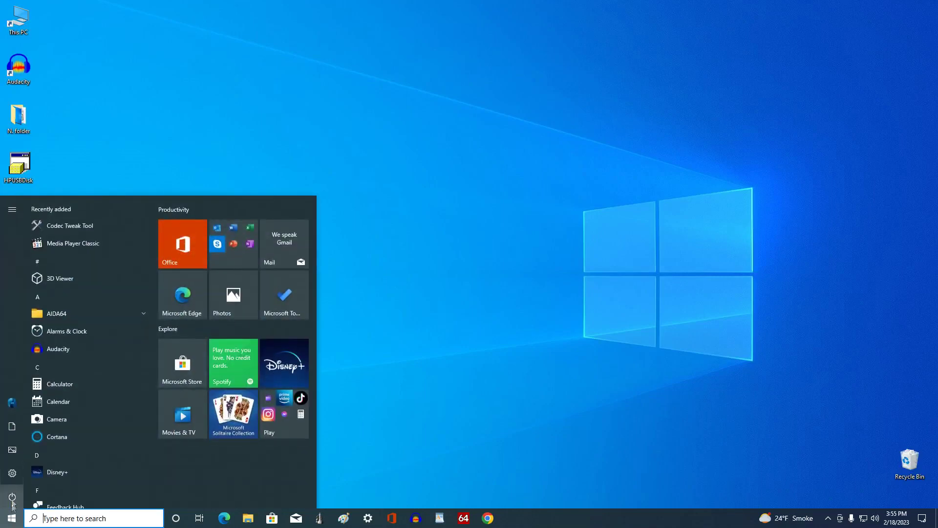
# In Settings > Accounts > Your info, start 'Sign in with a local account instead'
pyautogui.moveTo(12, 473)
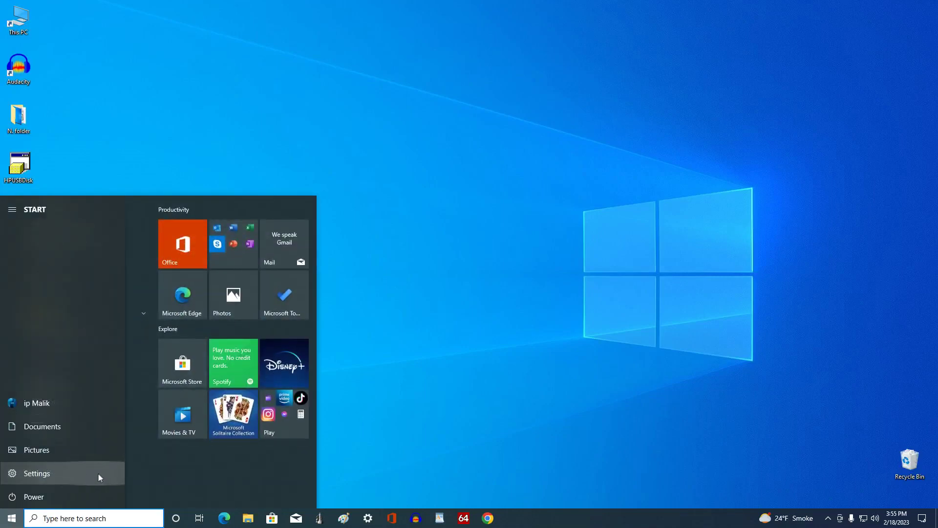
pyautogui.click(98, 473)
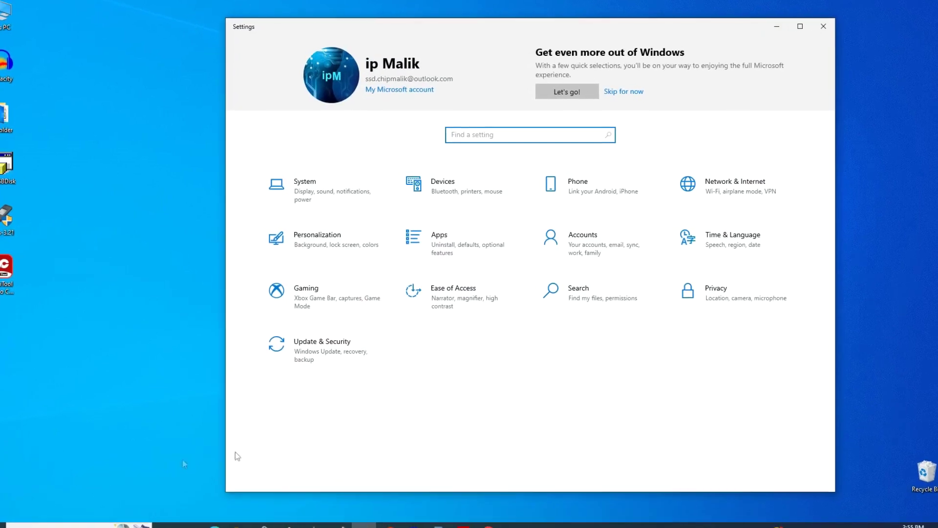
pyautogui.click(589, 246)
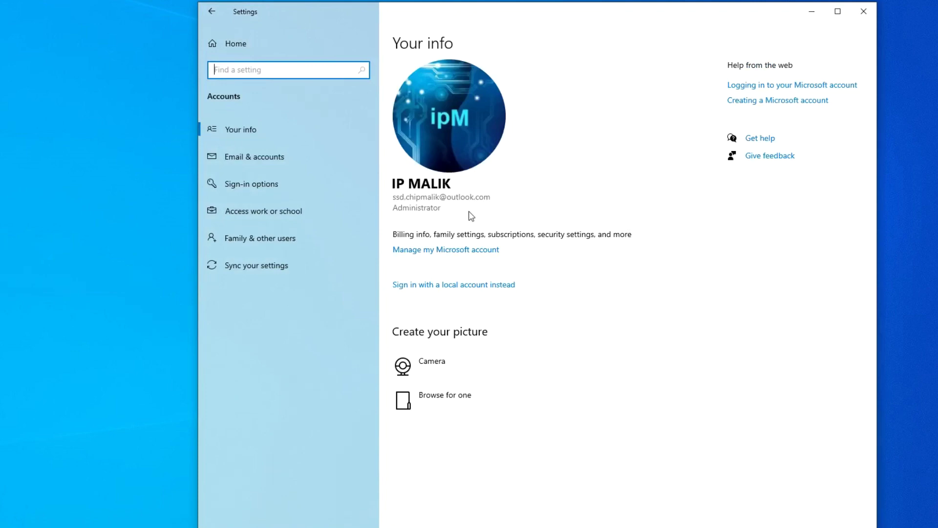
pyautogui.click(457, 286)
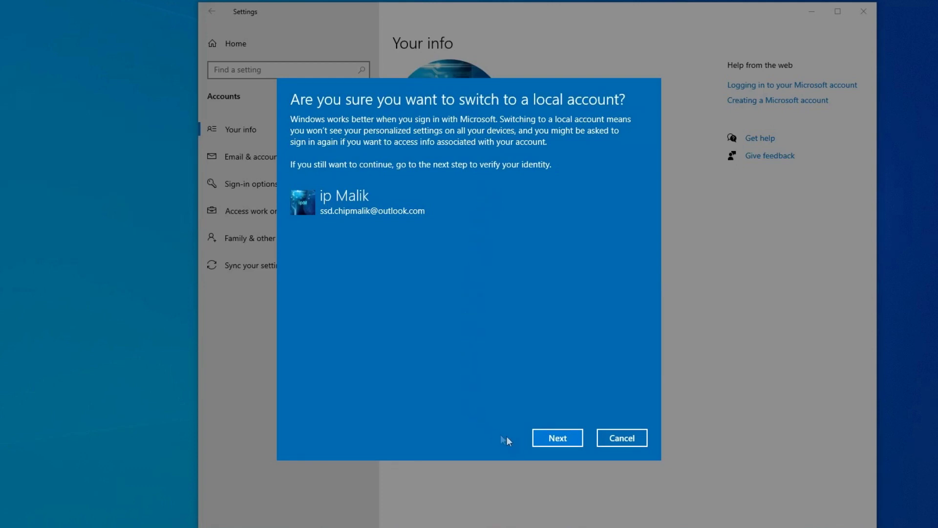
# Confirm the switch and verify identity with the Windows PIN
pyautogui.click(540, 439)
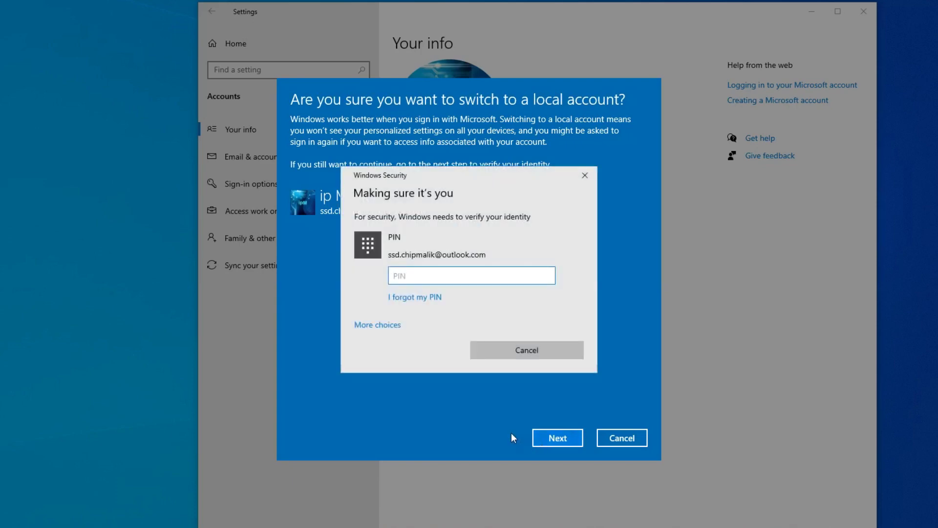
pyautogui.write('1234')
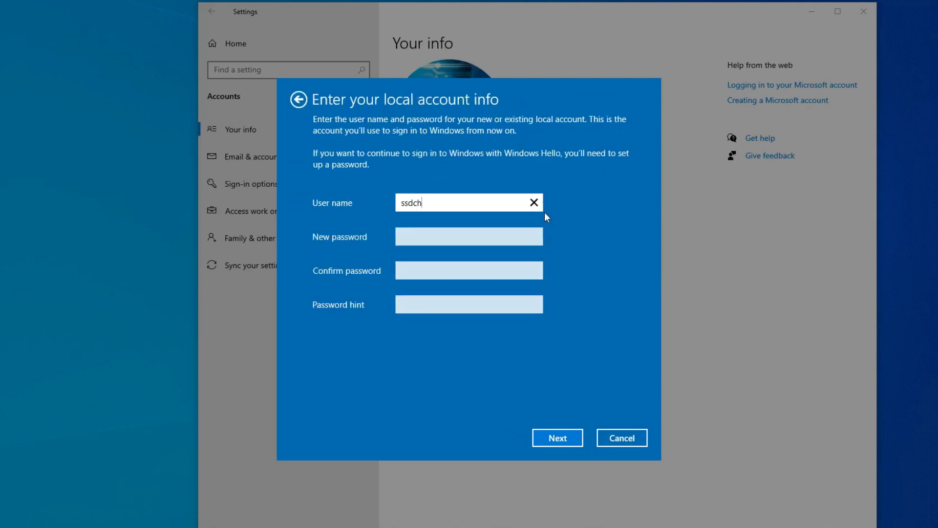
# Give the local account a new user name, password, confirmation and password hint, then submit
pyautogui.click(534, 202)
pyautogui.write('Malik')
pyautogui.click(424, 237)
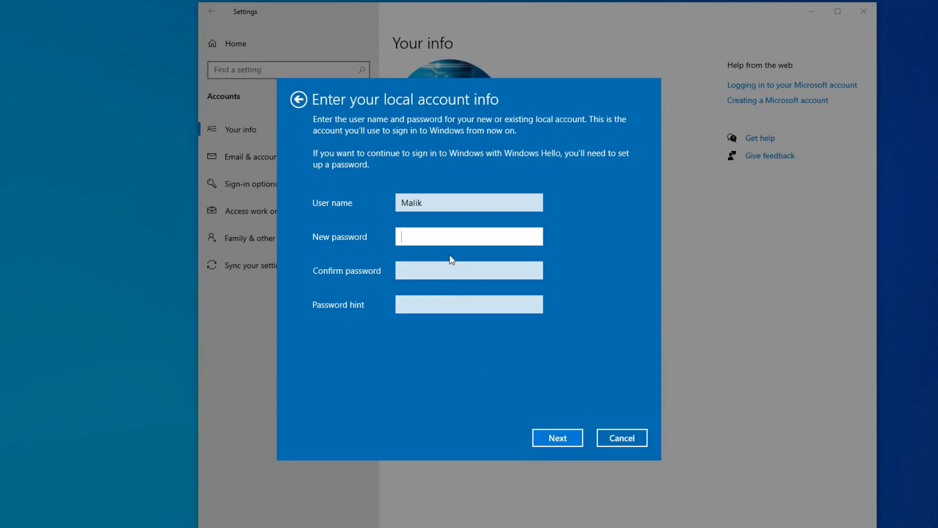
pyautogui.write('*******')
pyautogui.click(445, 272)
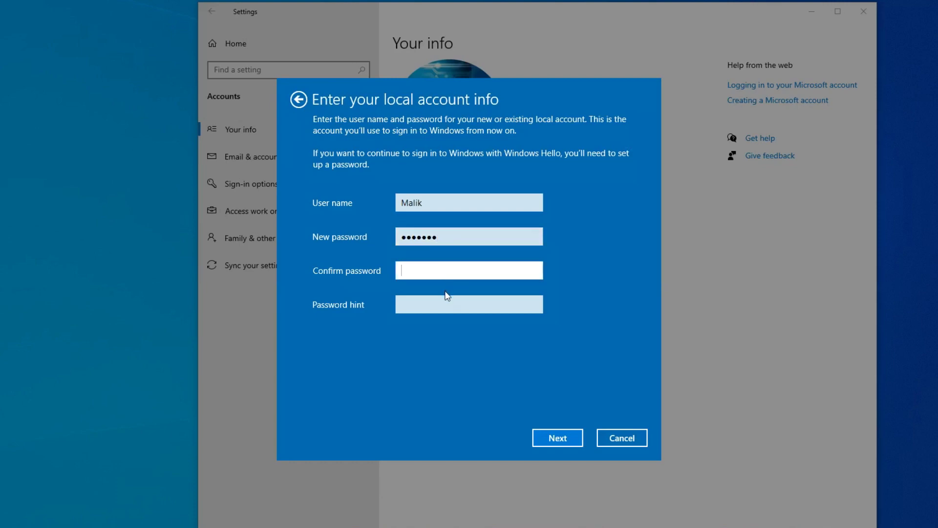
pyautogui.write('******')
pyautogui.click(445, 300)
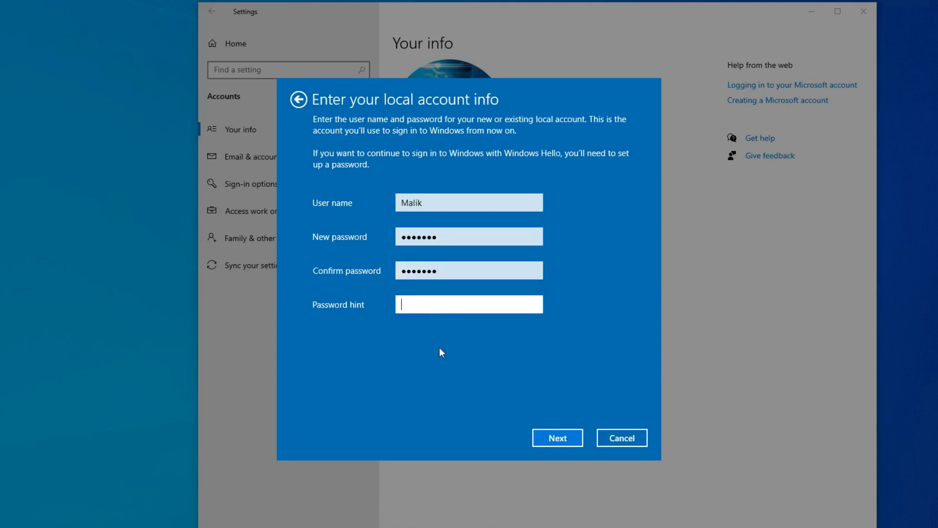
pyautogui.write('12345')
pyautogui.click(540, 442)
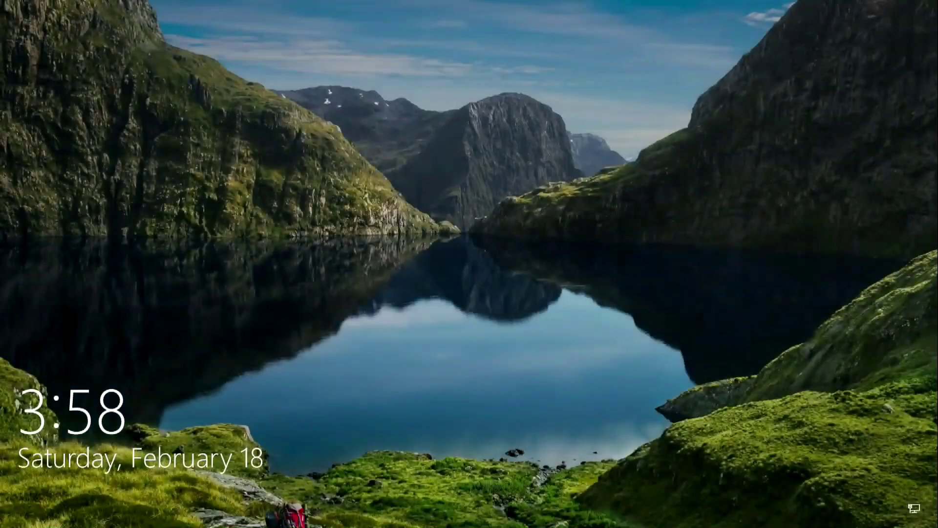
# Sign back in with the PIN and open Settings > Accounts to see the Local Account
pyautogui.click(470, 268)
pyautogui.write('****')
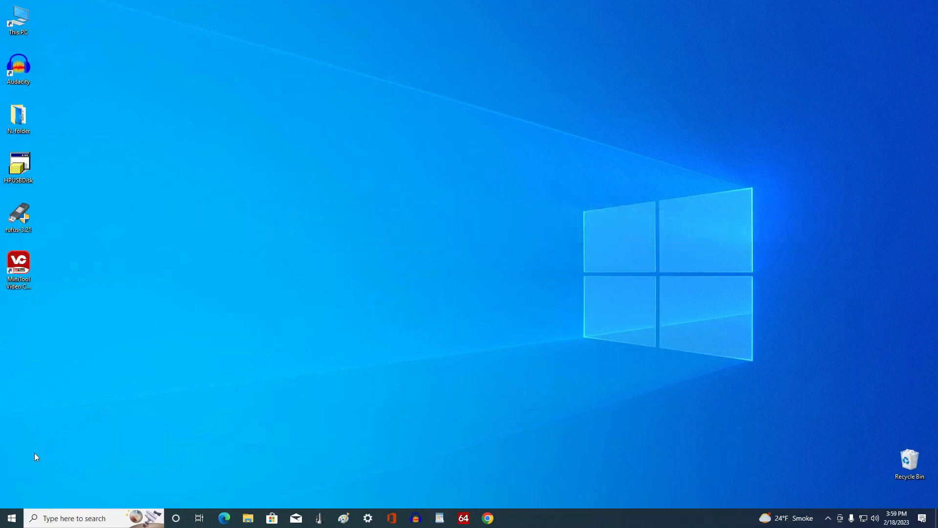
pyautogui.click(11, 518)
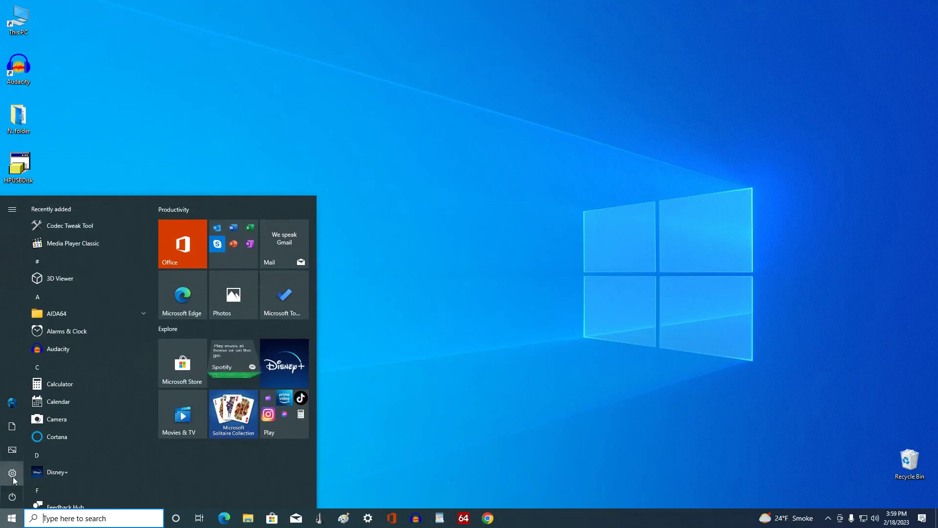
pyautogui.click(110, 471)
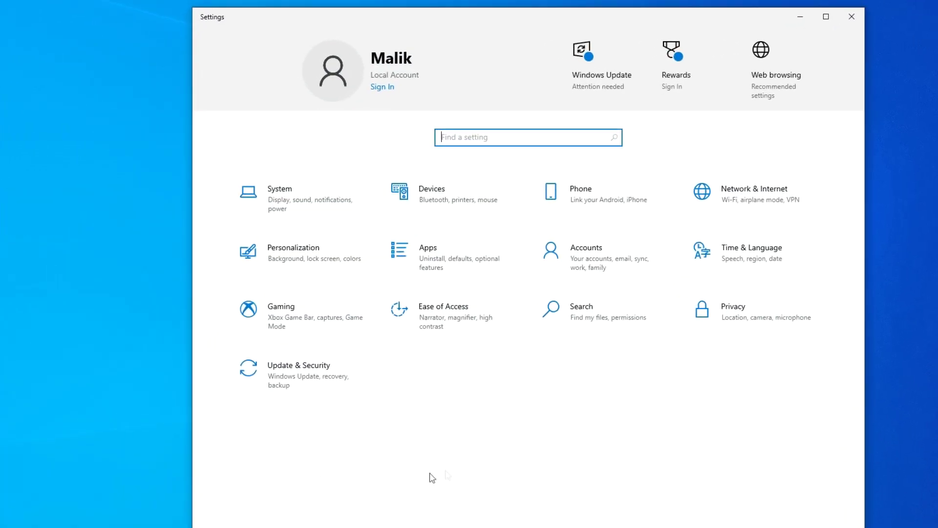
pyautogui.click(608, 274)
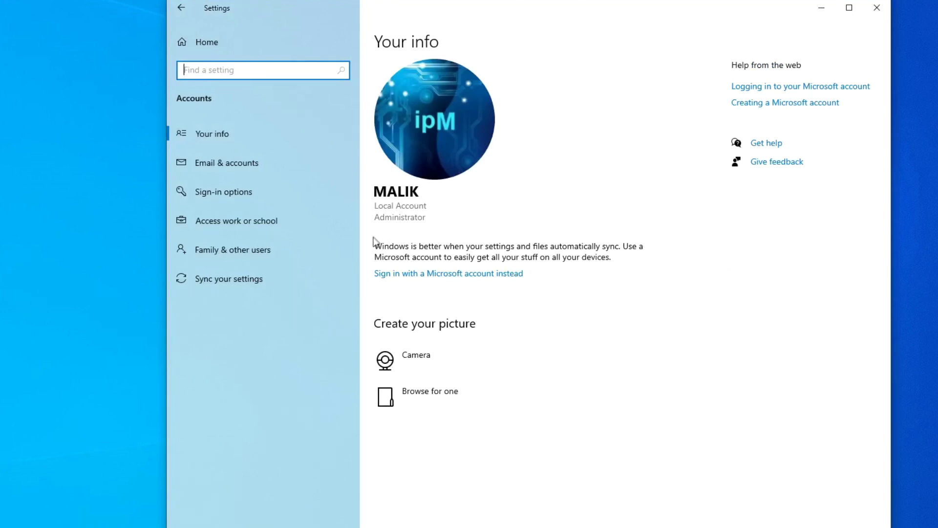
# Switch back to the Microsoft account using its e-mail, password and current Windows password
pyautogui.click(477, 283)
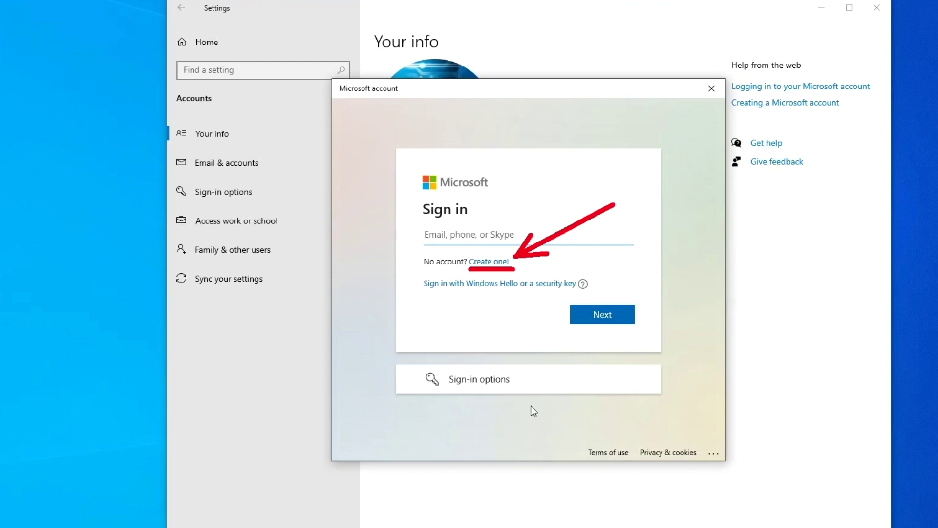
pyautogui.write('s')
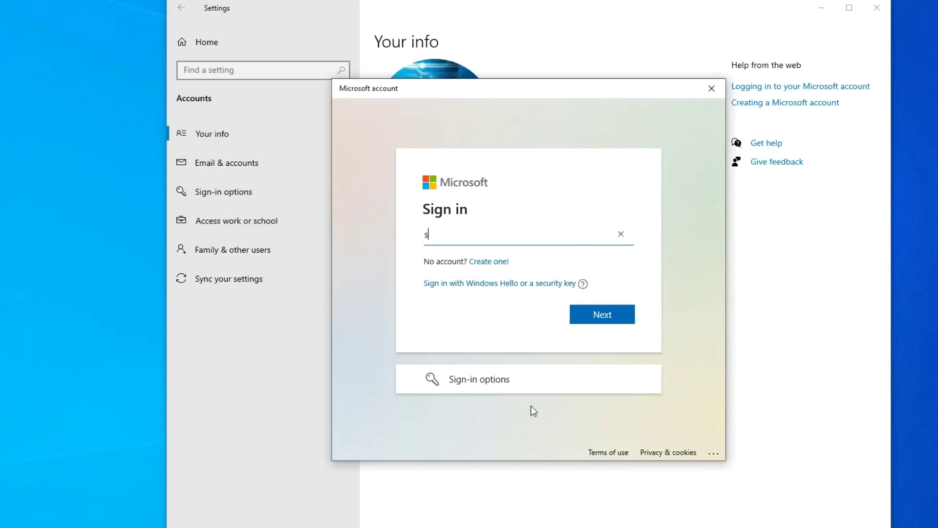
pyautogui.click(582, 318)
pyautogui.write('•••••••')
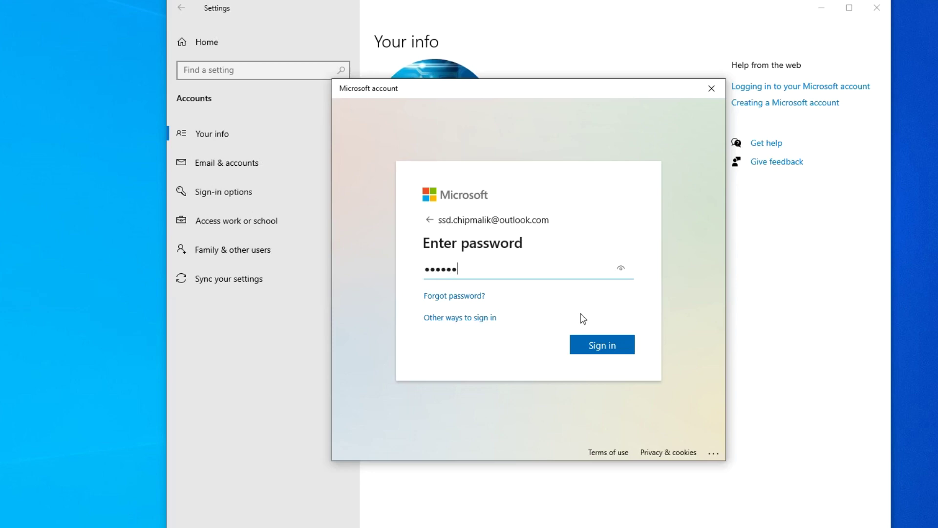
pyautogui.write('••••••••••')
pyautogui.click(590, 354)
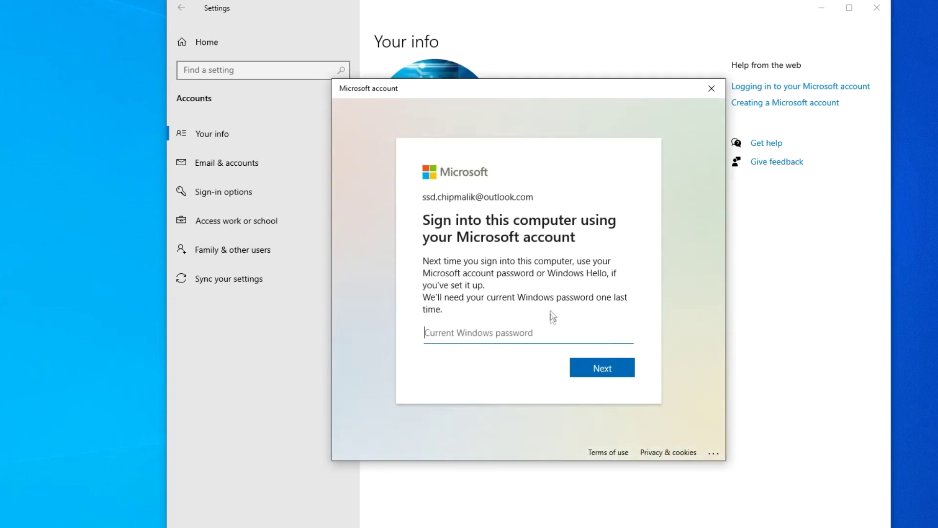
pyautogui.write('•••••••')
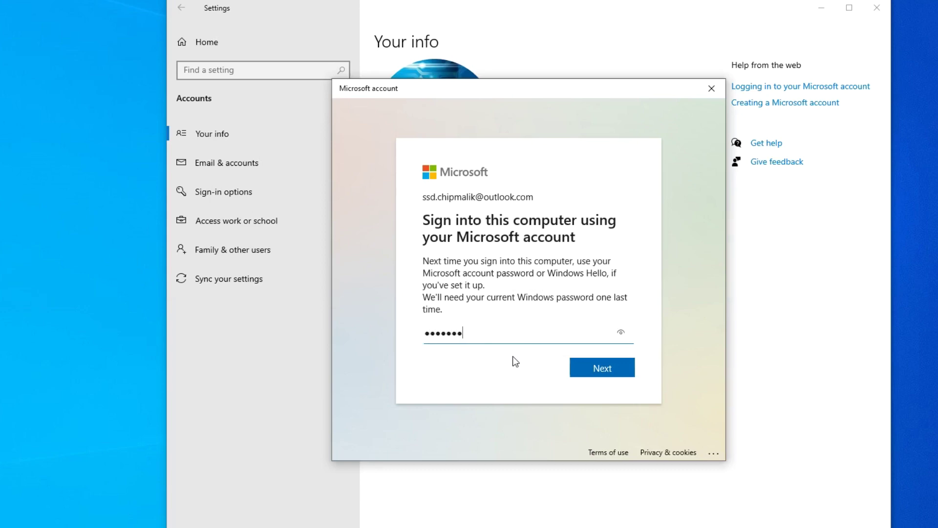
pyautogui.click(586, 372)
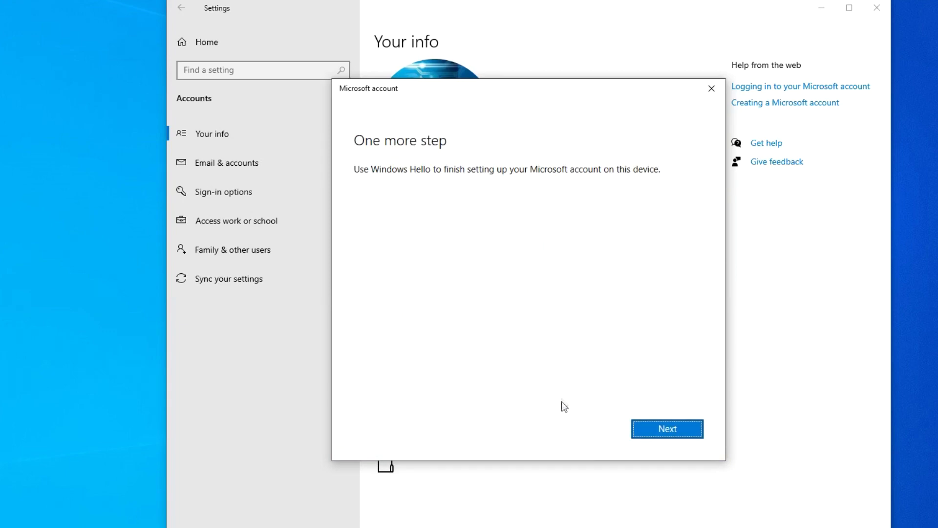
# Finish the Microsoft account setup with the PIN and close Settings
pyautogui.click(642, 430)
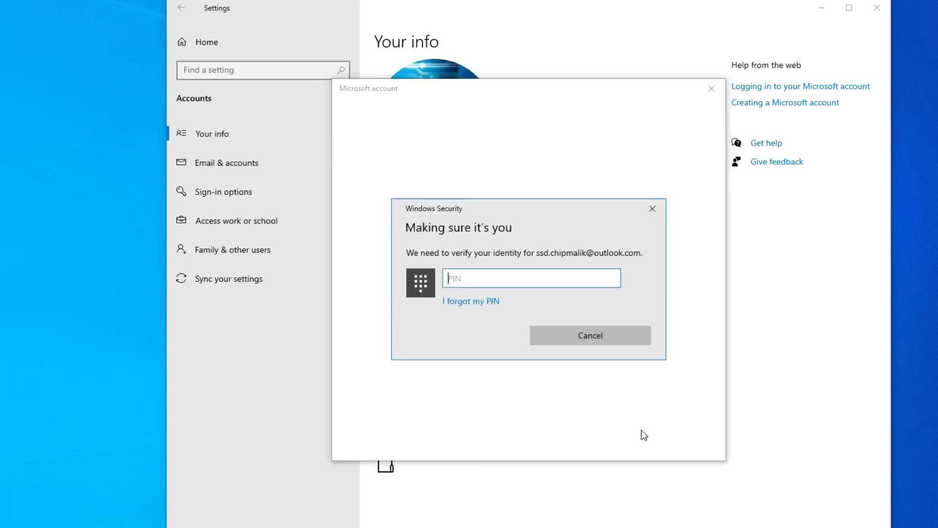
pyautogui.write('•••')
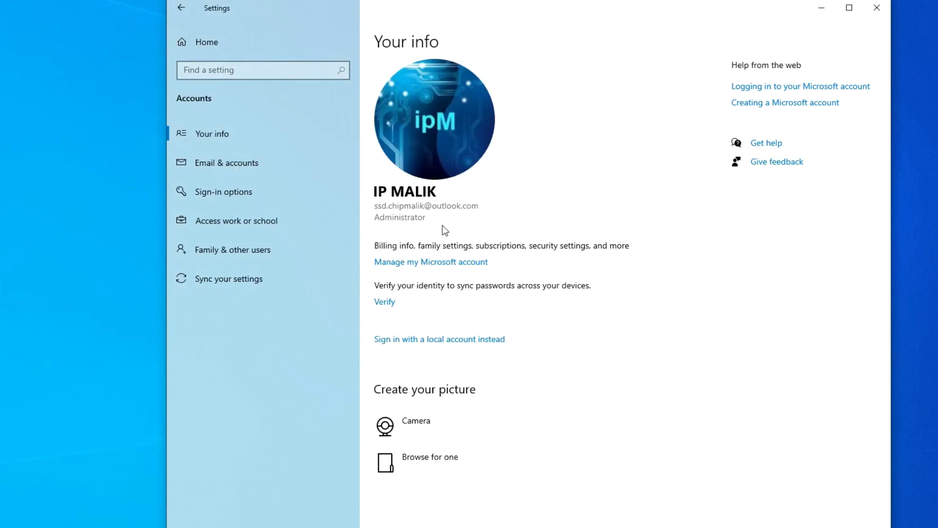
pyautogui.click(878, 8)
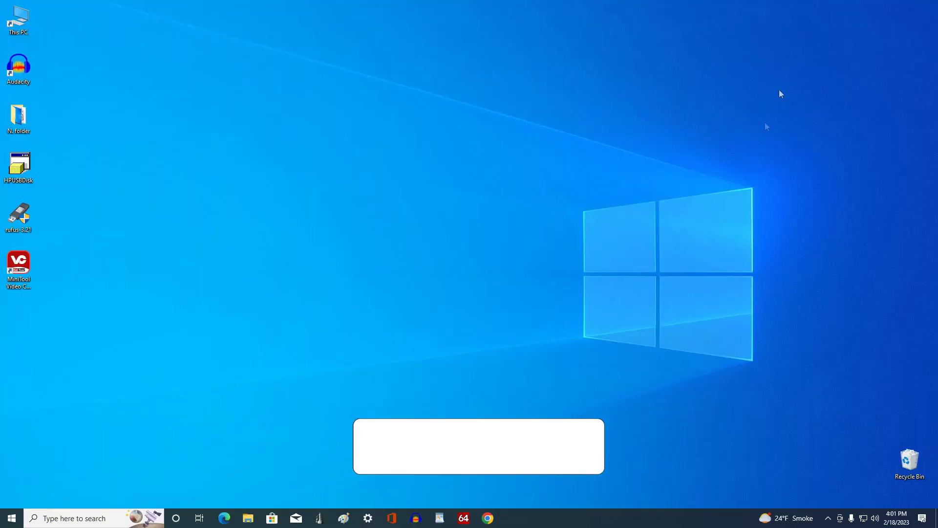